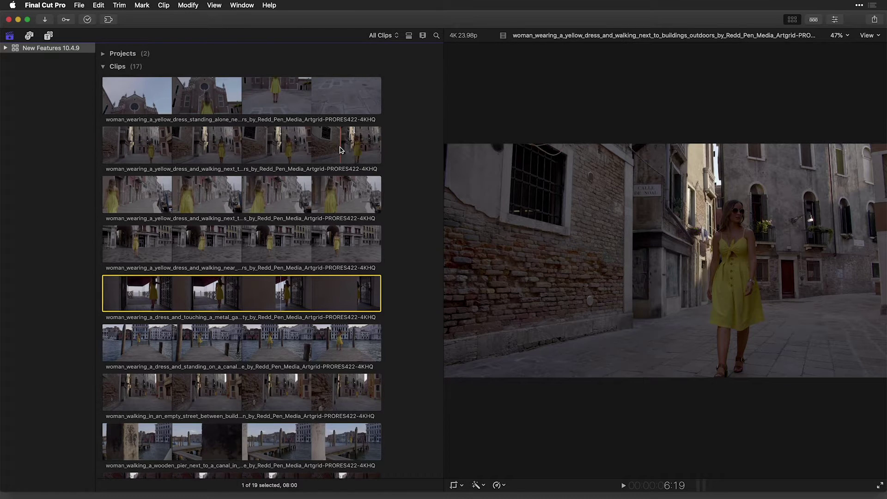
# Step: Create a new library named "New Proxies" and save it on the Desktop
pyautogui.click(81, 7)
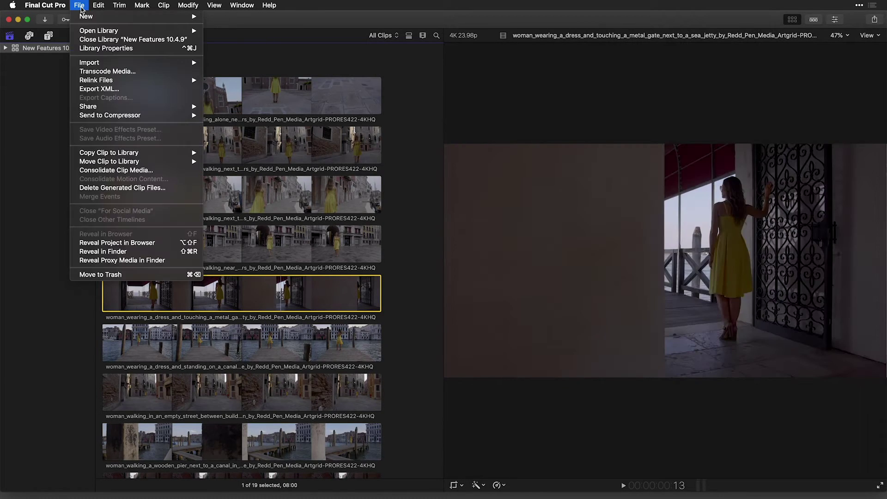
pyautogui.moveTo(84, 17)
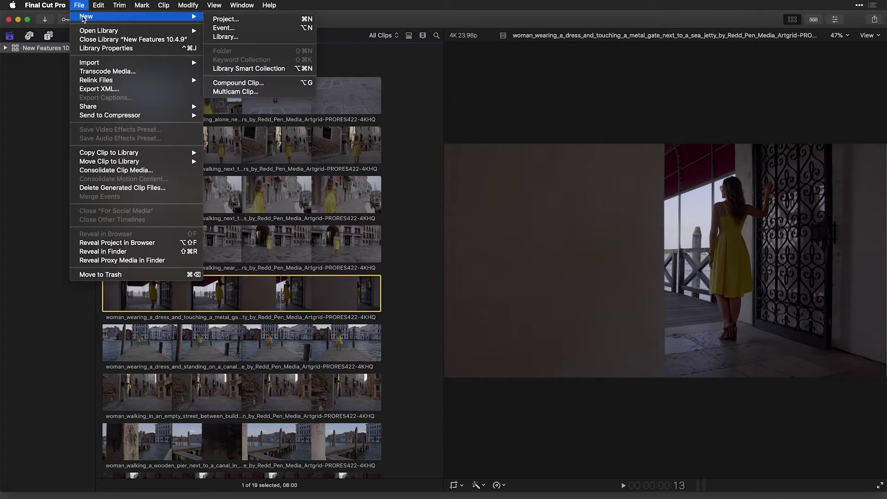
pyautogui.click(251, 38)
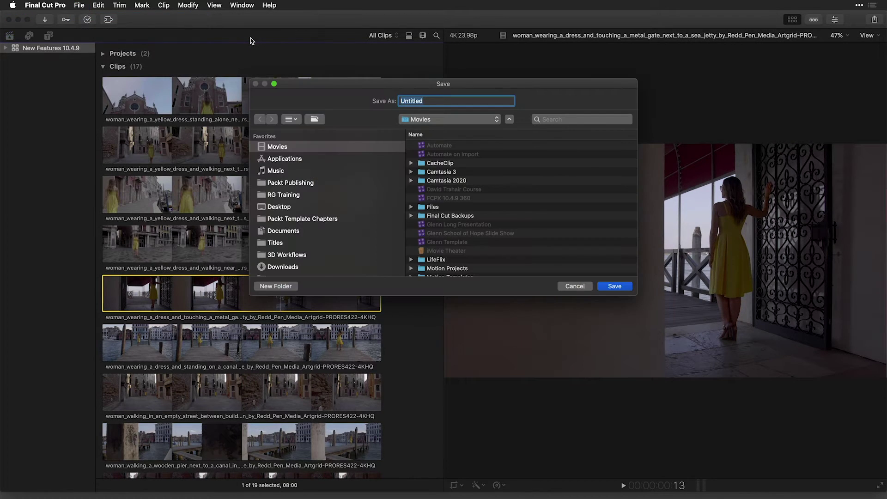
pyautogui.write('New Proxies')
pyautogui.click(269, 206)
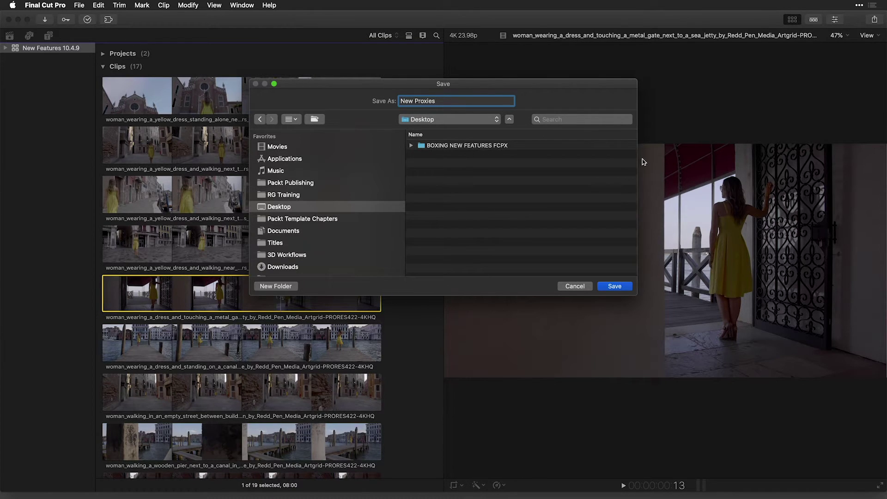
pyautogui.click(623, 288)
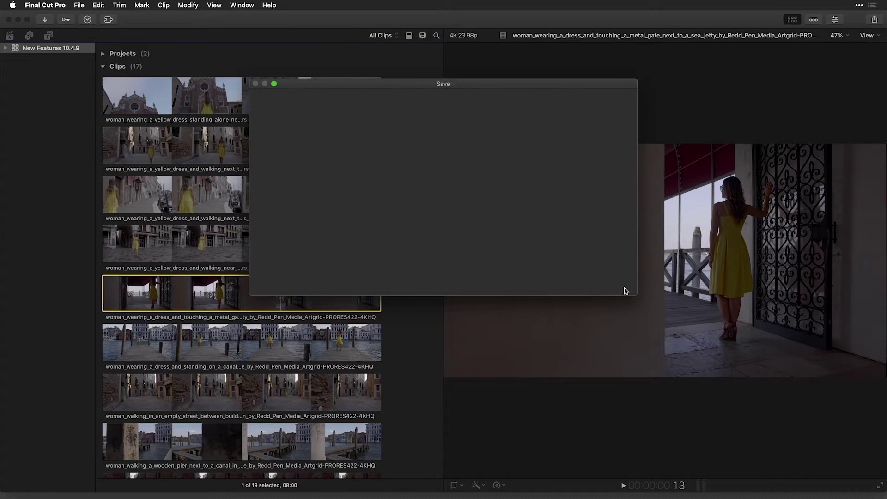
# Step: Open media import and preview the clips inside the BOXING NEW FEATURES FCPX folder on the Desktop
pyautogui.click(223, 260)
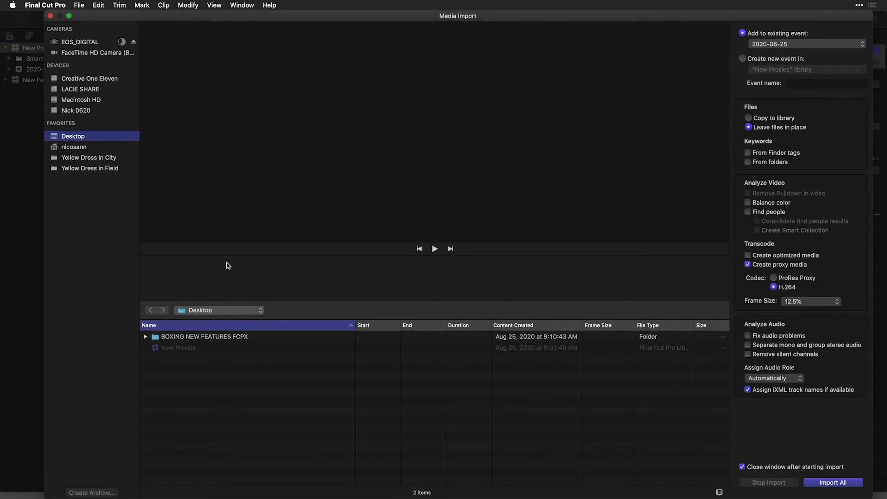
pyautogui.click(145, 336)
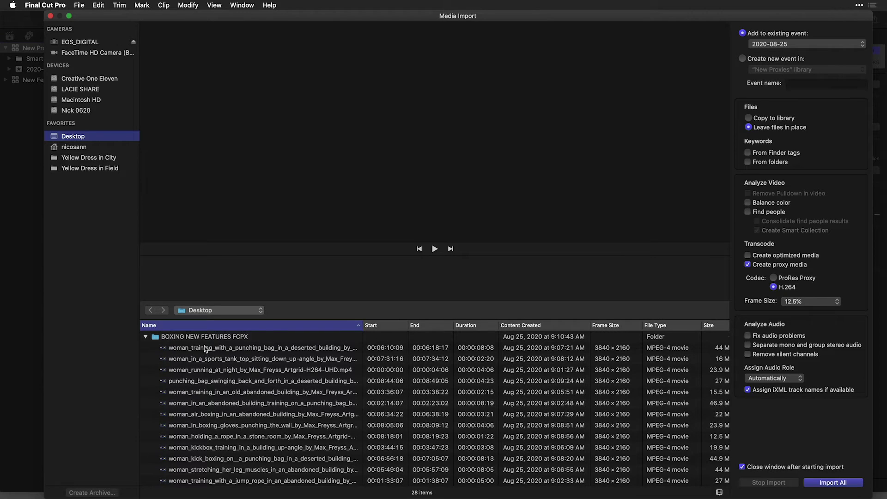
pyautogui.click(627, 349)
pyautogui.scroll(-1, 223, 351)
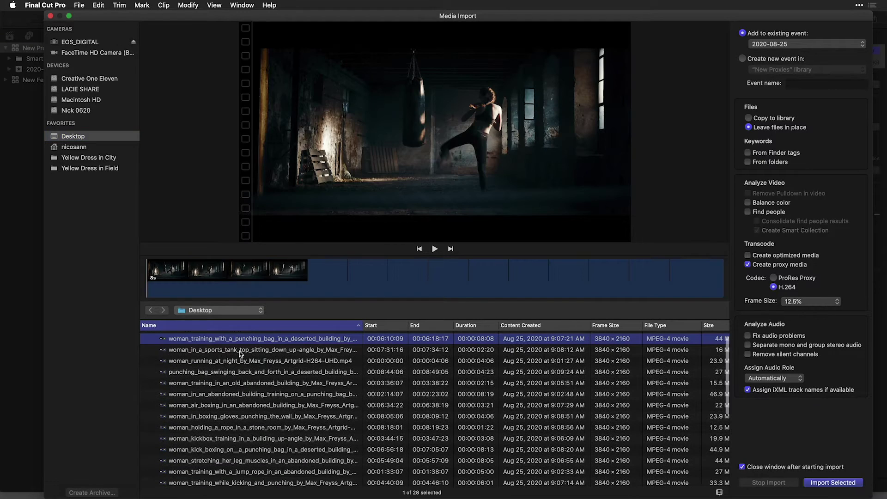
pyautogui.click(233, 361)
pyautogui.press('Down')
pyautogui.press('Down')
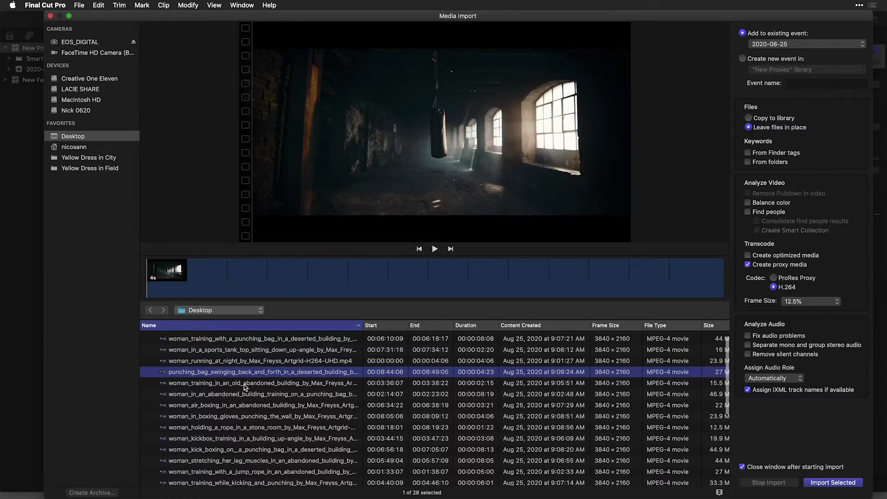
pyautogui.scroll(-3, 248, 389)
pyautogui.scroll(-3, 247, 389)
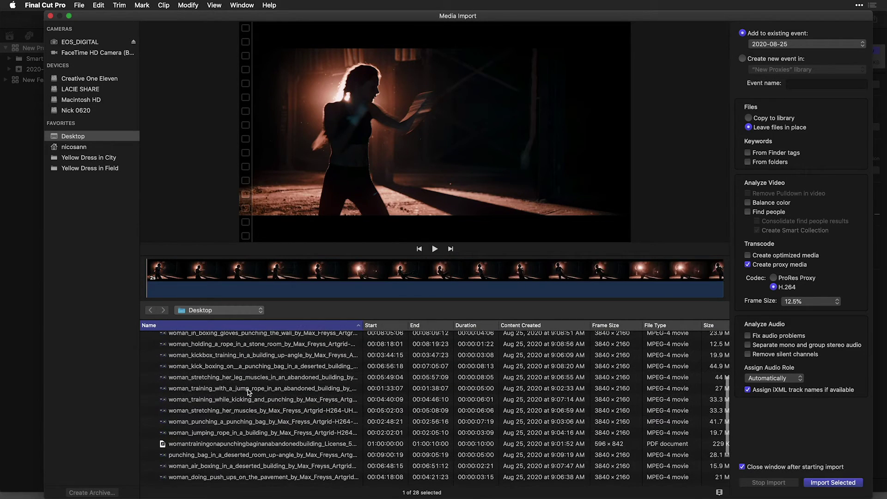
pyautogui.click(248, 389)
pyautogui.scroll(5, 247, 389)
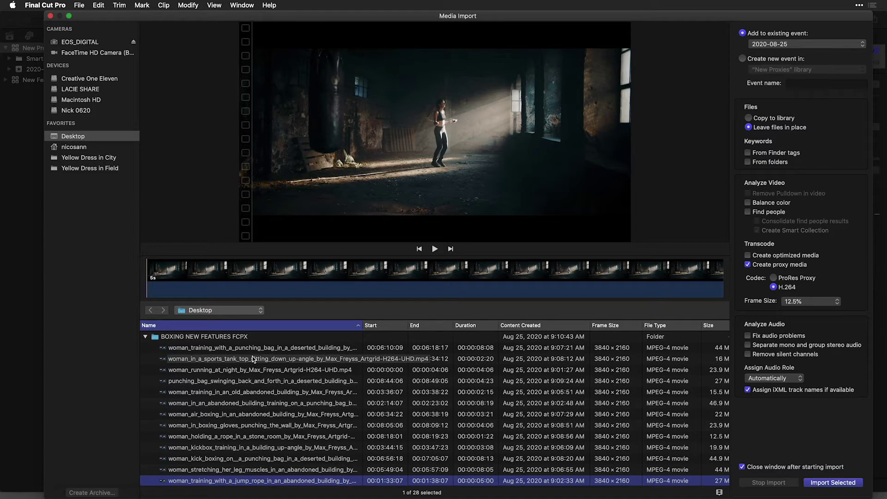
# Step: Import the whole BOXING NEW FEATURES FCPX folder with H.264 proxy media at a 25% frame size
pyautogui.click(167, 338)
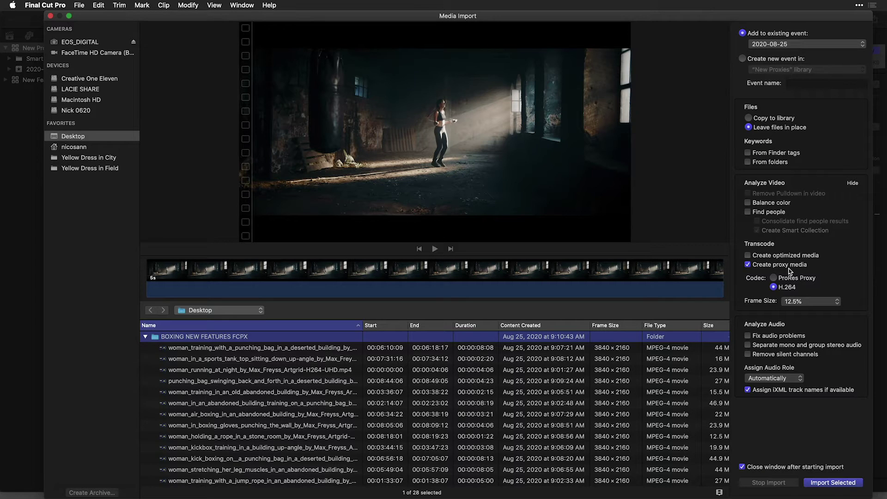
pyautogui.click(815, 301)
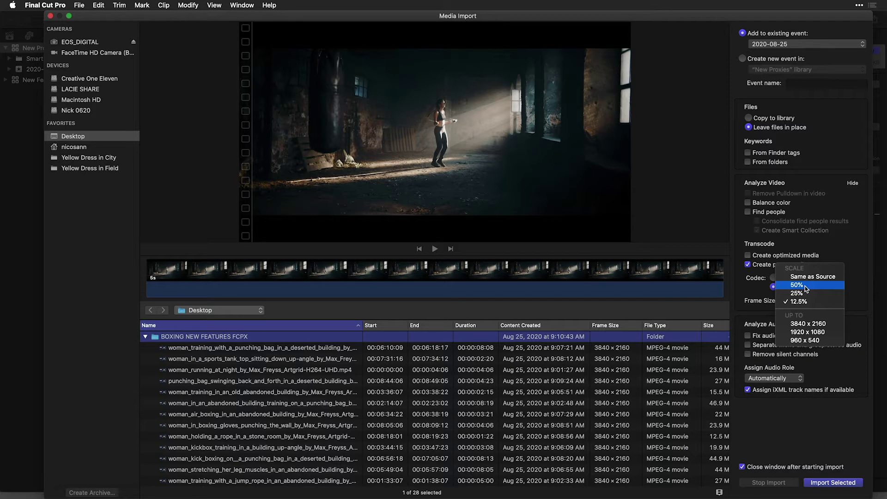
pyautogui.click(804, 293)
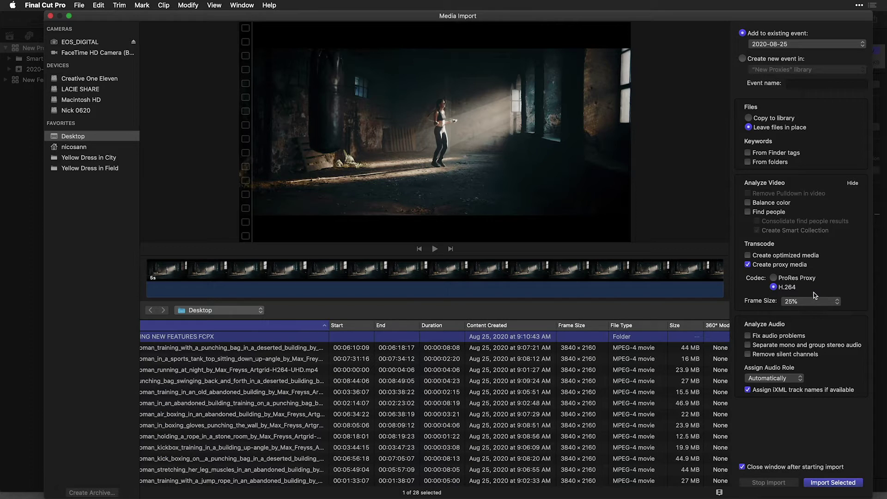
pyautogui.click(832, 483)
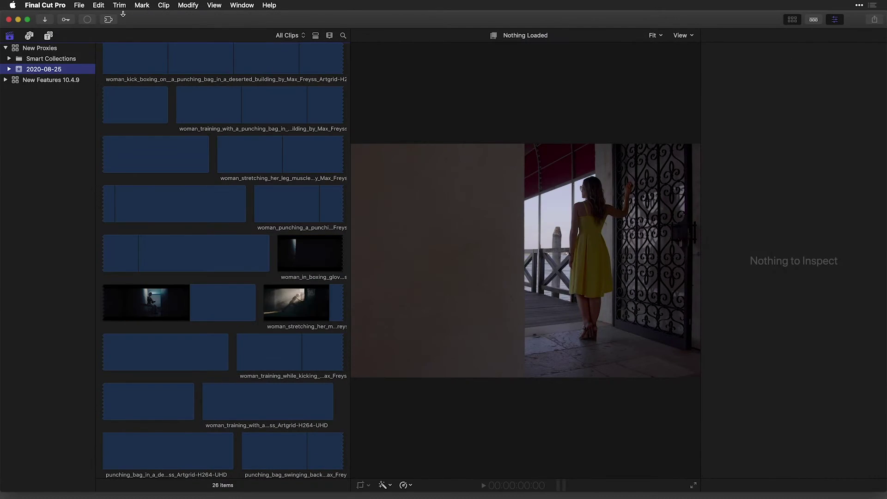
# Step: Check the transcoding and analysis progress of the individual clips in the background tasks
pyautogui.click(87, 20)
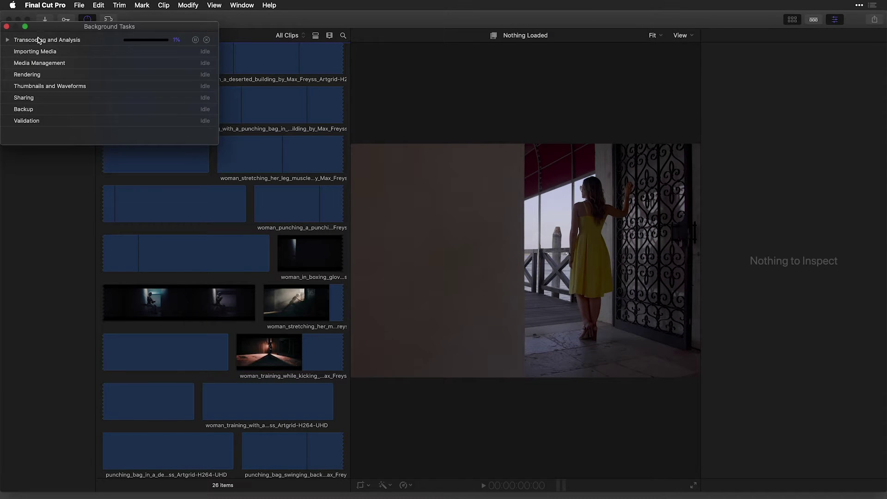
pyautogui.click(8, 40)
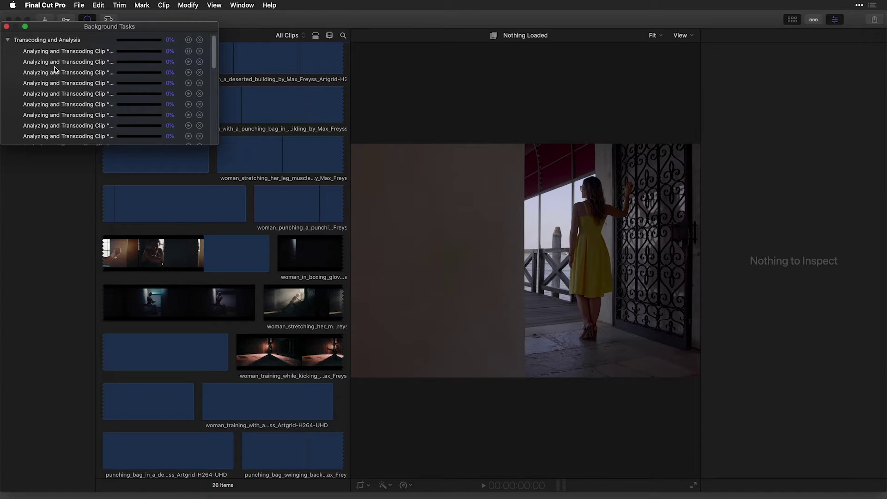
pyautogui.scroll(-2, 54, 68)
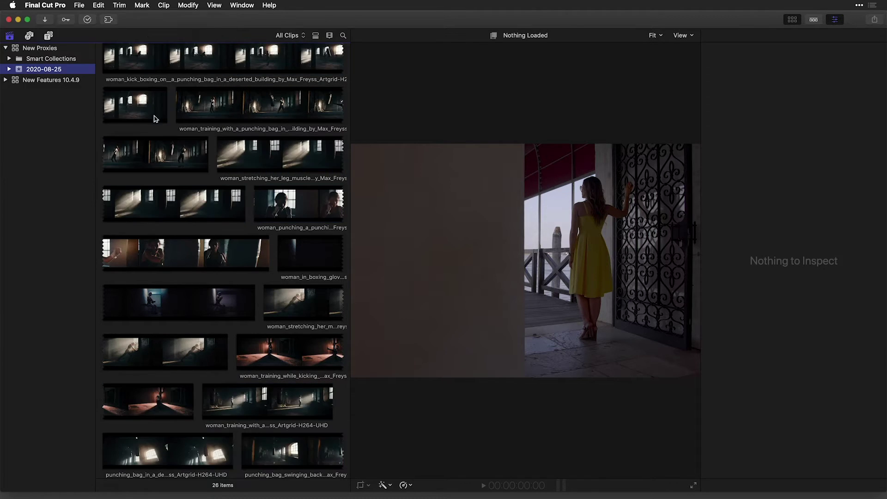
# Step: Look through the imported clips and view the one of the woman training on a punching bag in an abandoned building
pyautogui.scroll(-3, 172, 154)
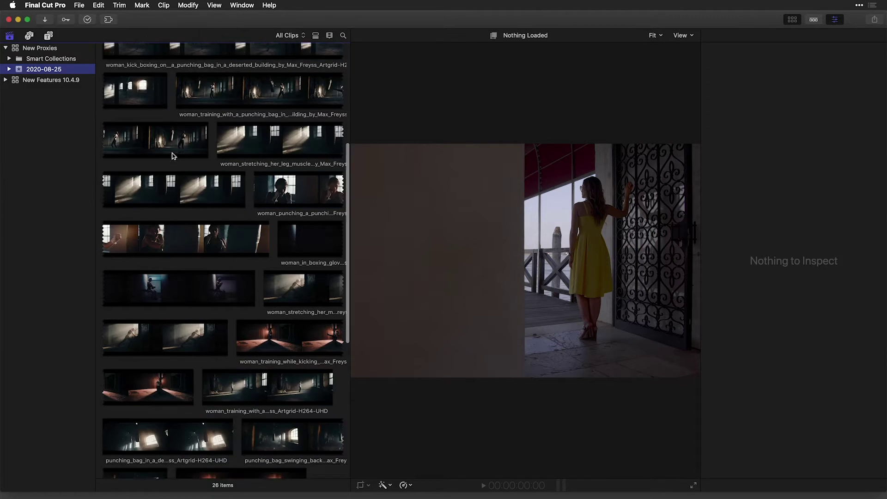
pyautogui.click(172, 151)
pyautogui.scroll(5, 173, 153)
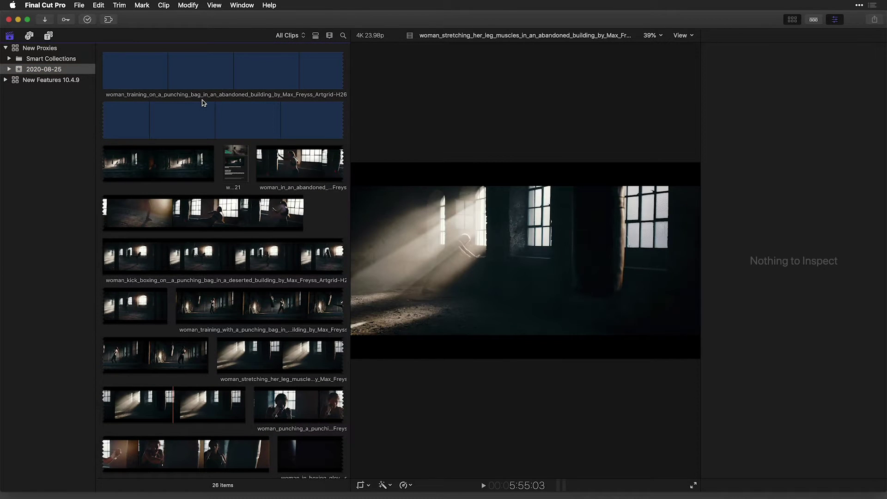
pyautogui.click(196, 113)
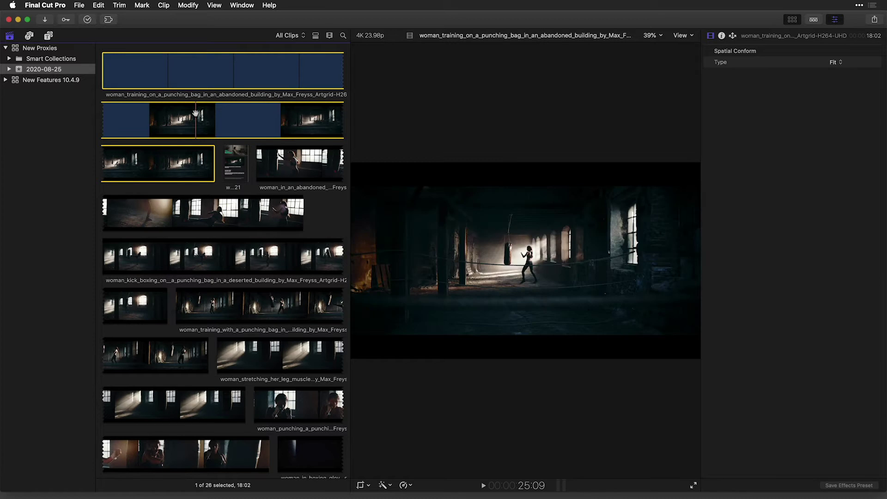
# Step: Switch the viewer's media playback to Proxy Preferred and skim through the imported clips
pyautogui.click(682, 36)
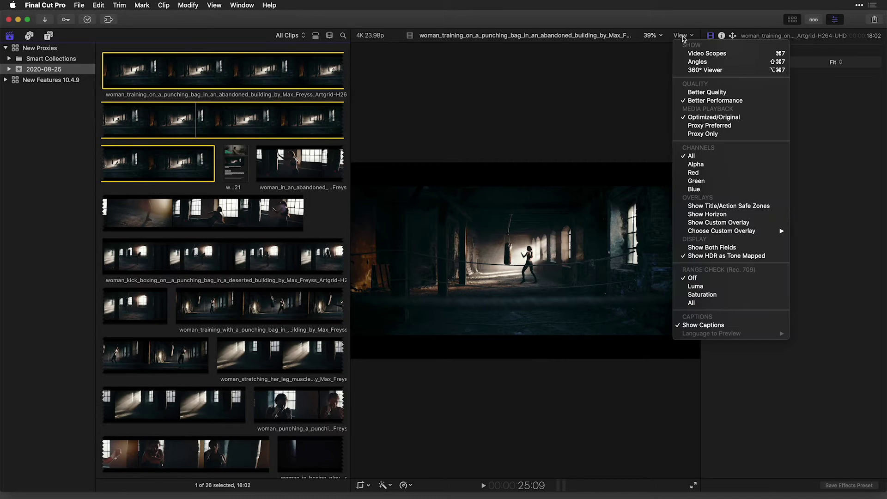
pyautogui.click(693, 126)
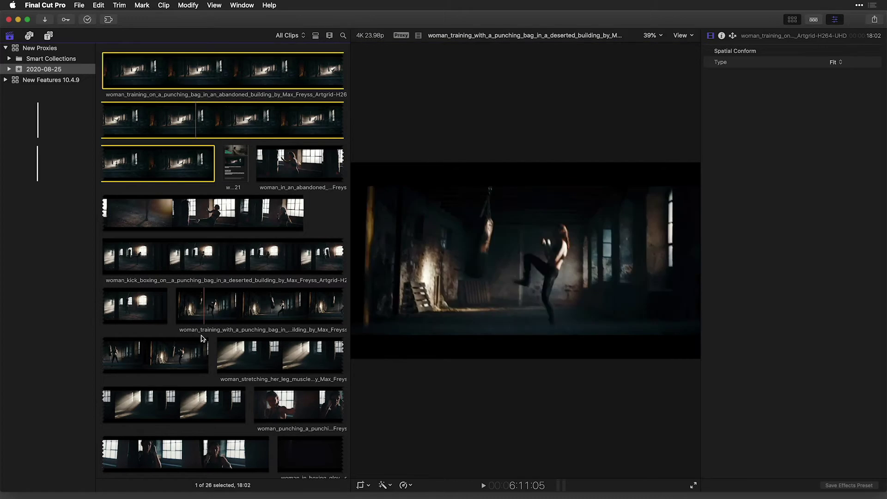
pyautogui.scroll(-10, 210, 340)
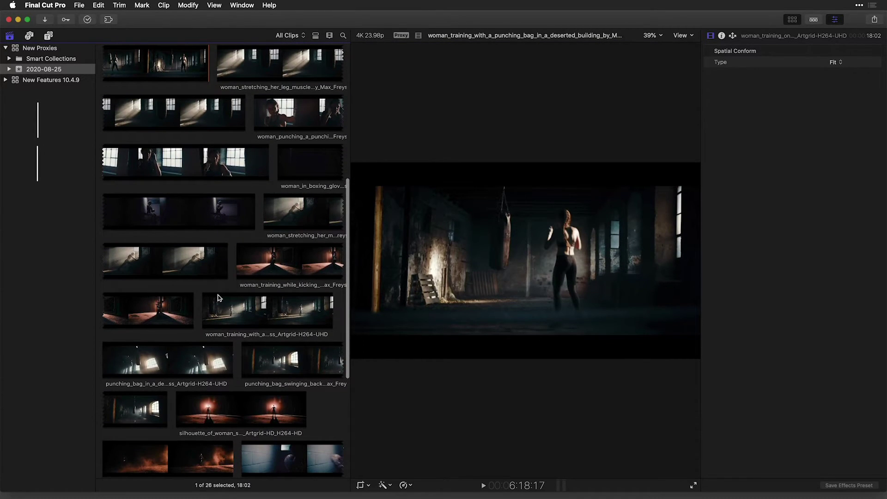
pyautogui.scroll(-7, 193, 323)
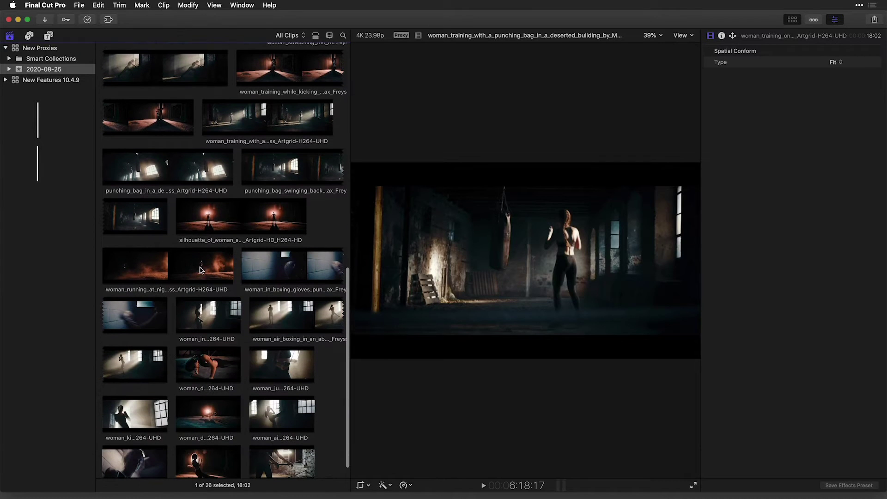
pyautogui.scroll(-1, 195, 360)
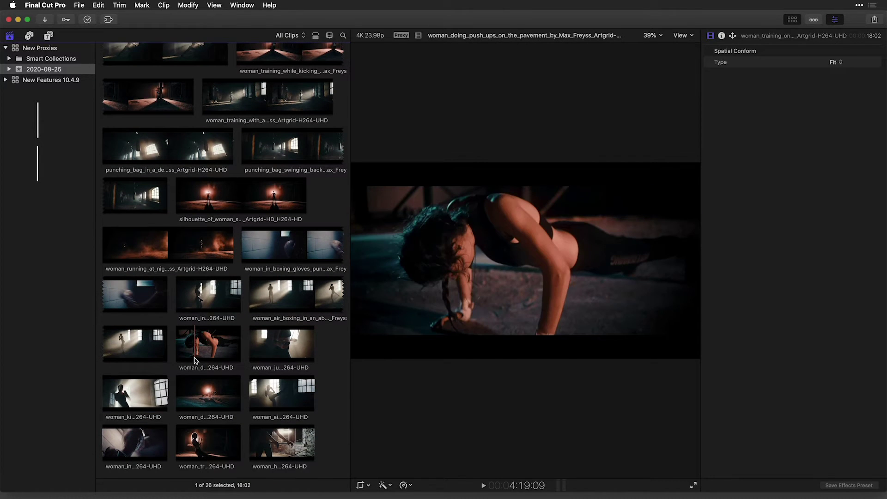
# Step: Set the viewer's media playback to Proxy Only and show the New Proxies library's properties
pyautogui.click(682, 35)
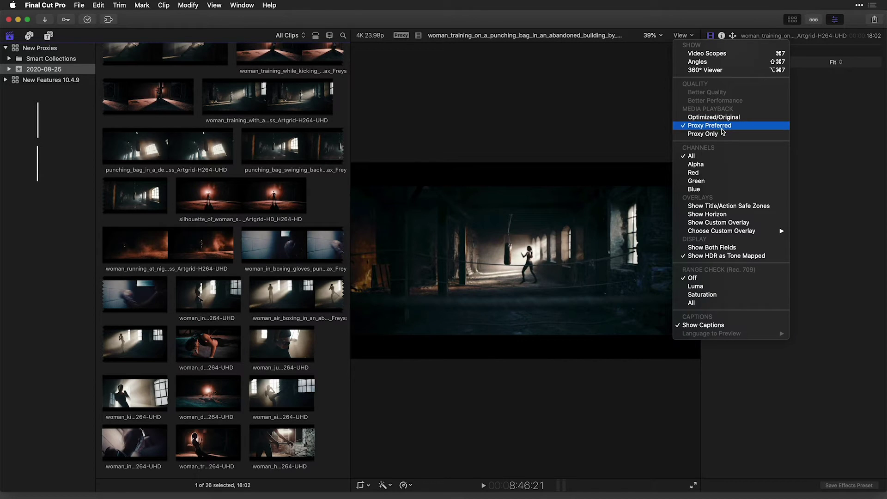
pyautogui.click(719, 134)
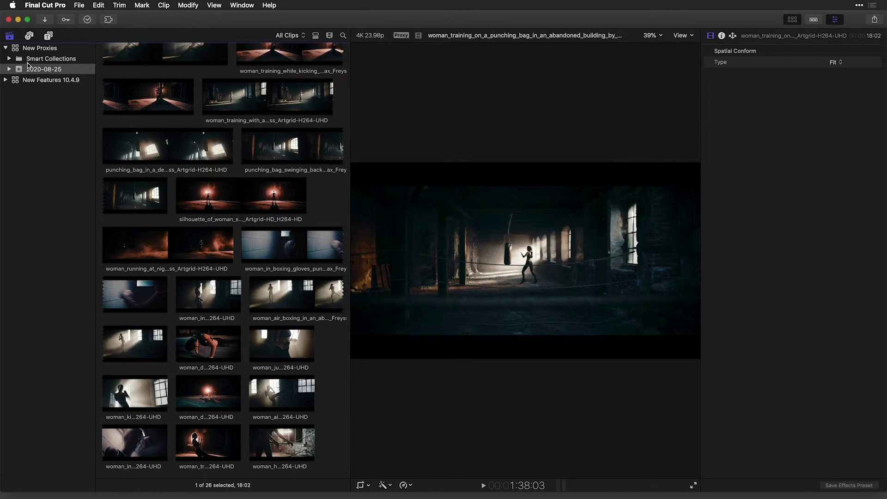
pyautogui.click(41, 48)
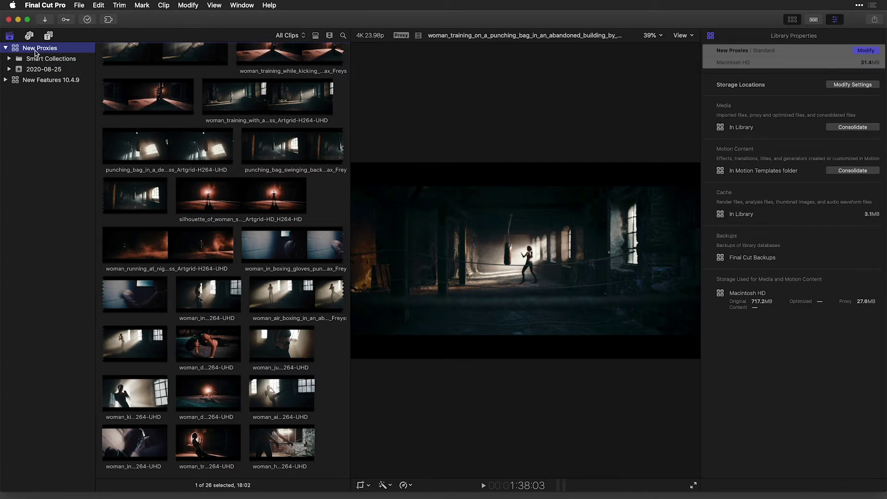
pyautogui.scroll(-1, 26, 54)
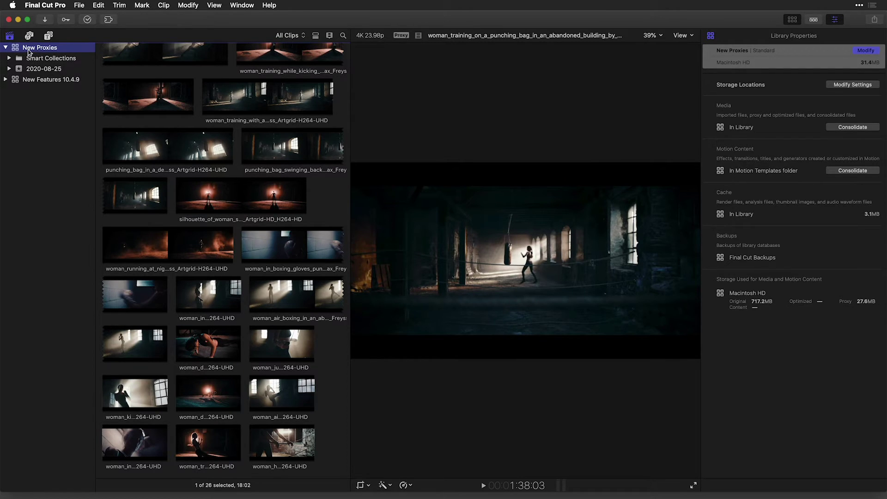
# Step: Create a library named "Proxy Only" on the Desktop as the destination for a copy of the New Proxies library
pyautogui.rightClick(29, 49)
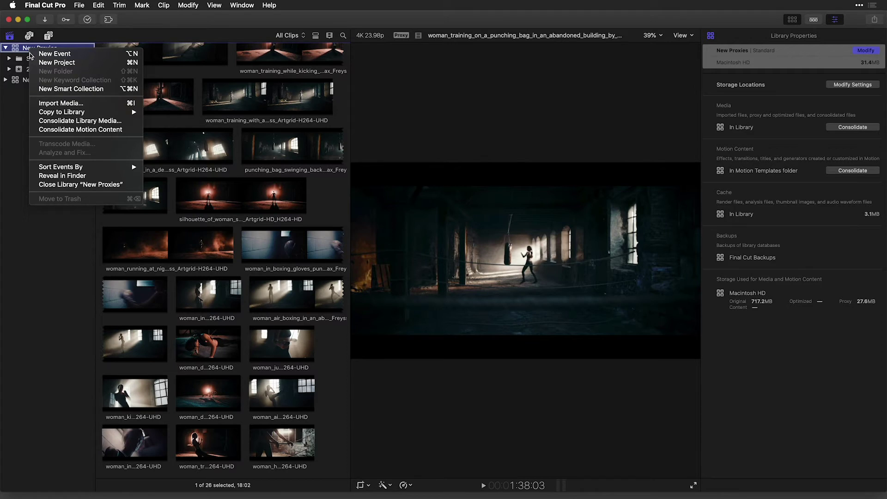
pyautogui.moveTo(68, 112)
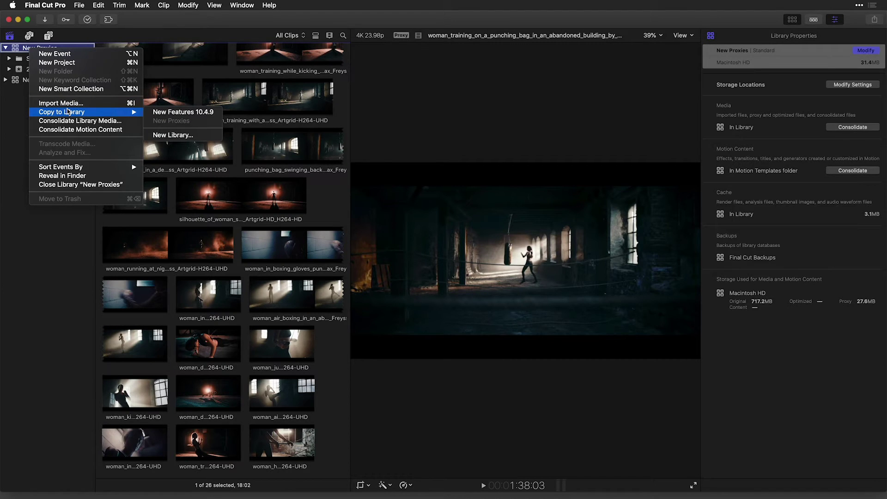
pyautogui.click(182, 135)
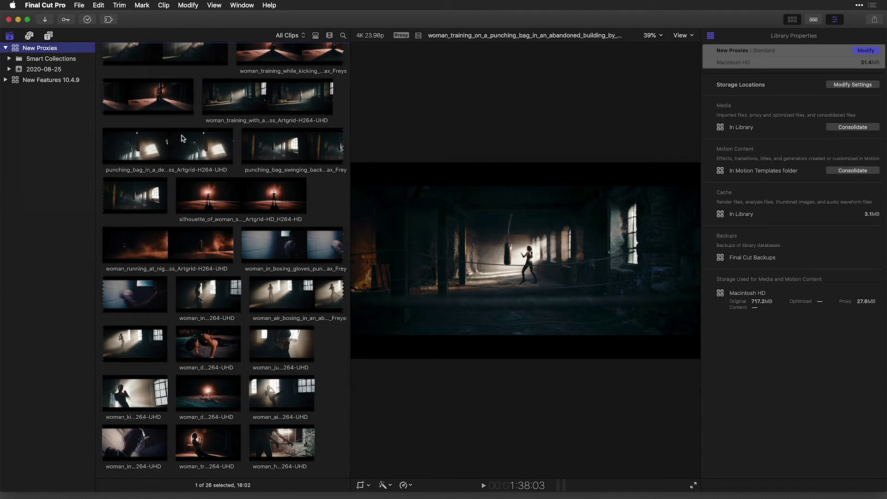
pyautogui.write('Proxy Onl')
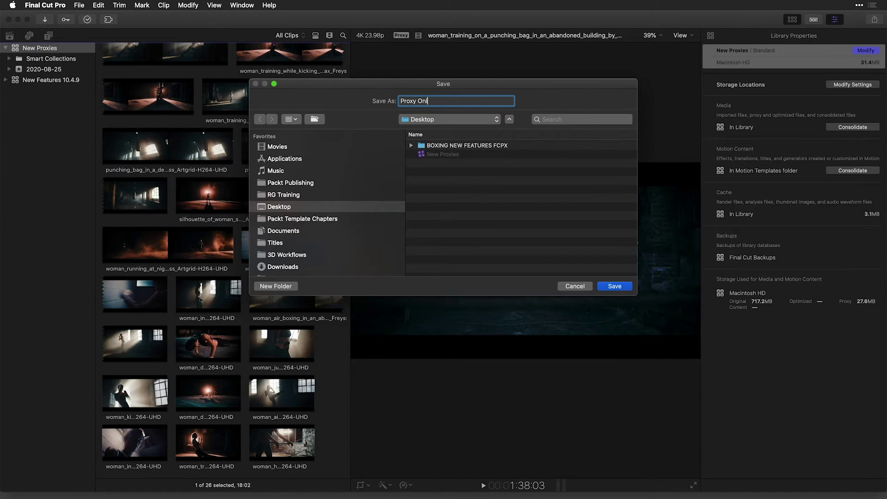
pyautogui.write('y')
pyautogui.click(615, 286)
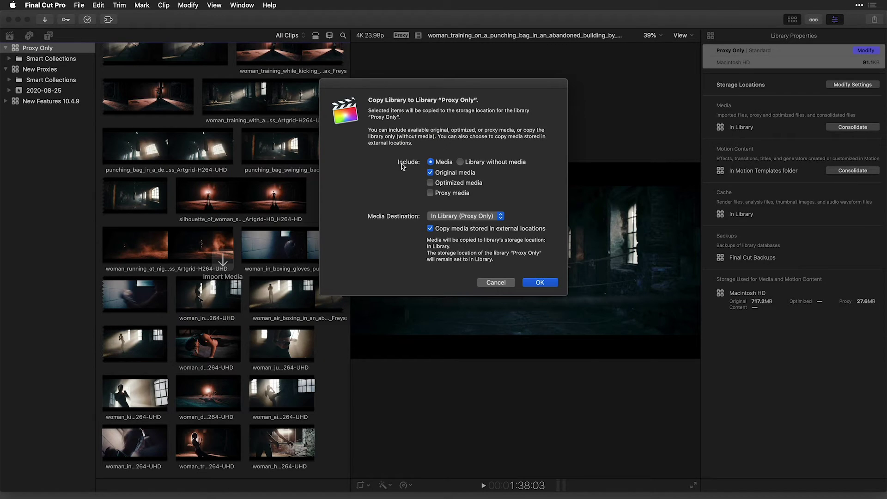
# Step: Copy the New Proxies library into Proxy Only with only proxy media included, leaving out the original media
pyautogui.click(430, 173)
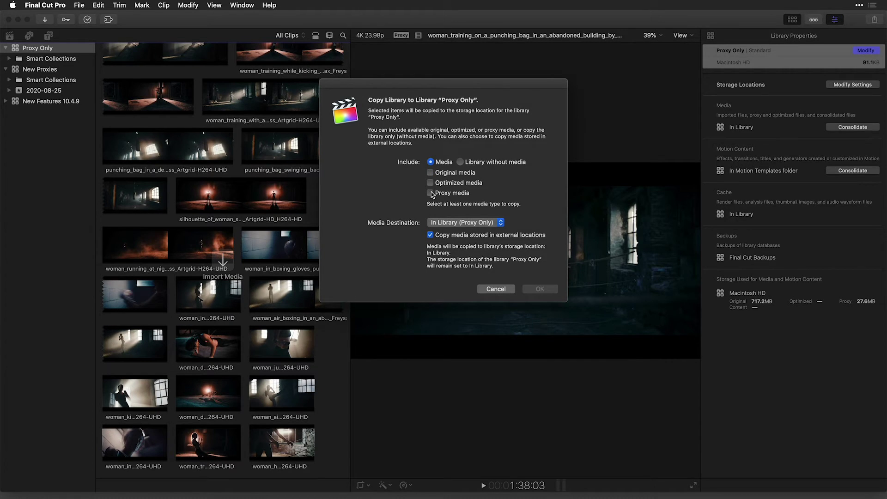
pyautogui.click(430, 194)
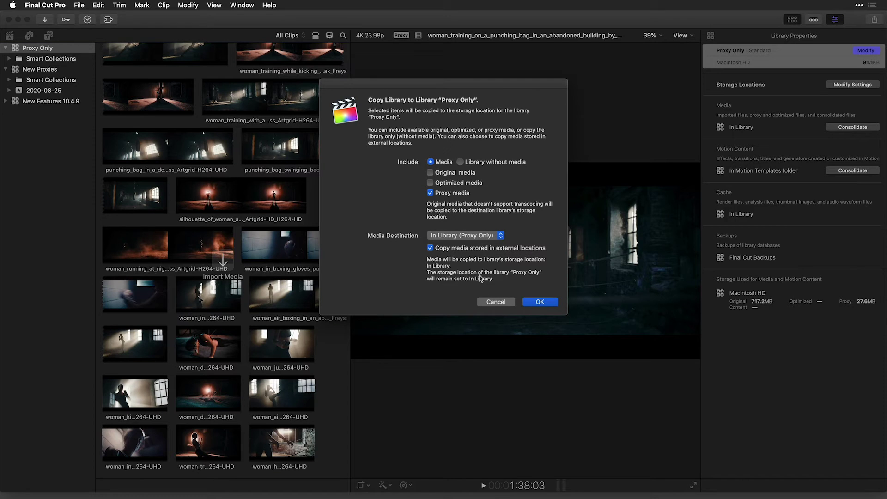
pyautogui.click(540, 302)
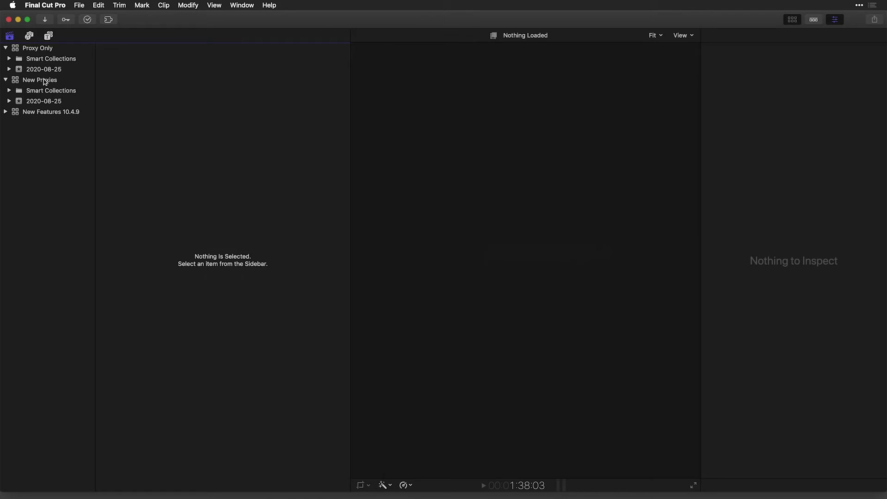
# Step: Reveal the Proxy Only library in Finder and show its package contents
pyautogui.click(35, 49)
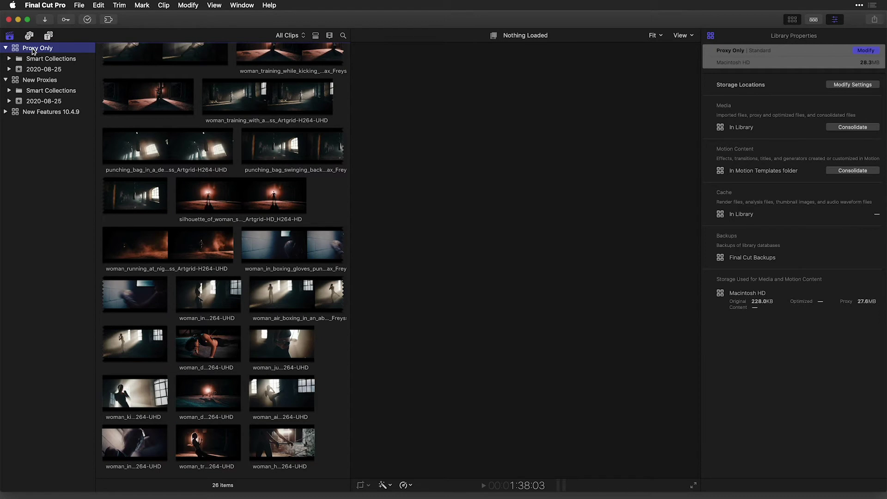
pyautogui.rightClick(35, 49)
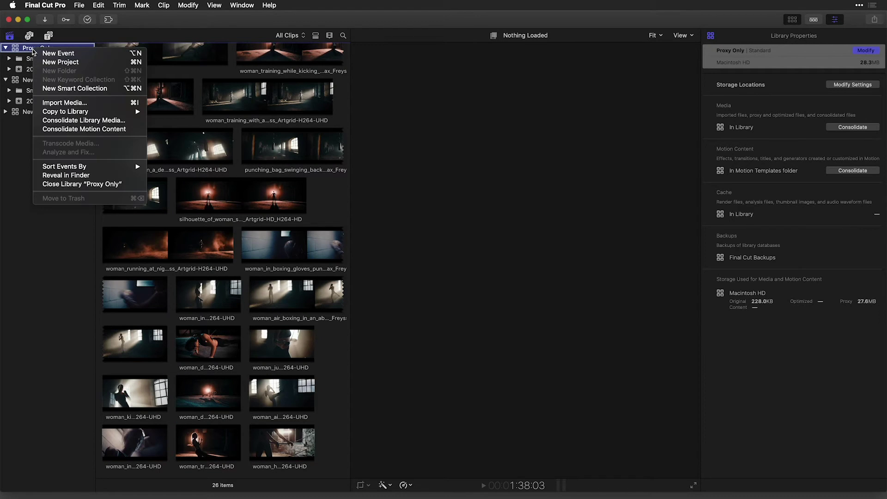
pyautogui.click(115, 176)
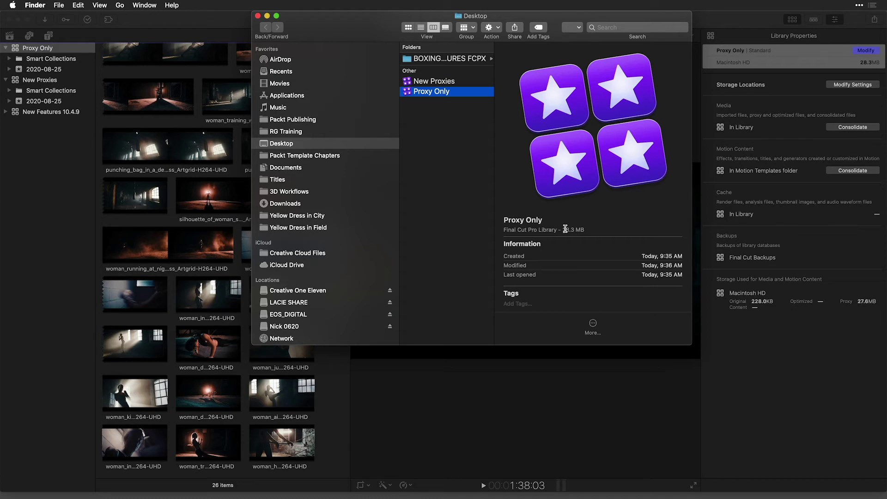
pyautogui.rightClick(405, 93)
pyautogui.click(429, 115)
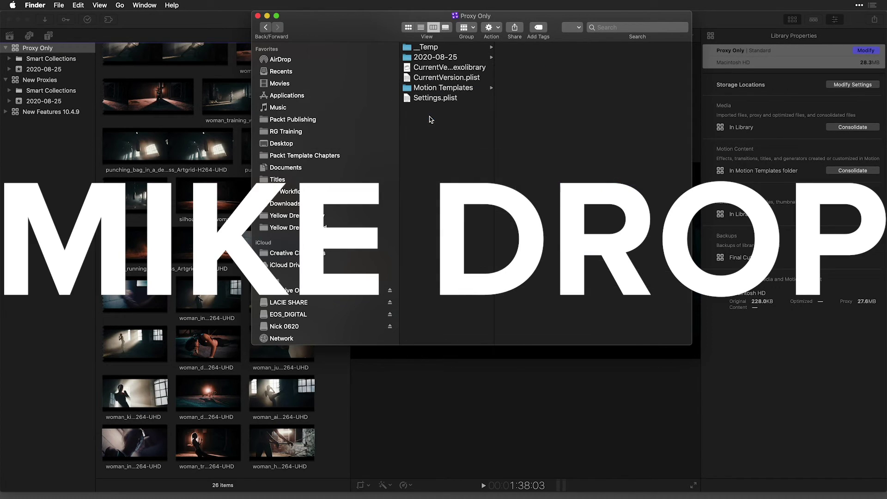
# Step: Open the 2020-08-25 event's Proxy Media folder inside Transcoded Media and inspect a couple of its proxy files
pyautogui.click(454, 57)
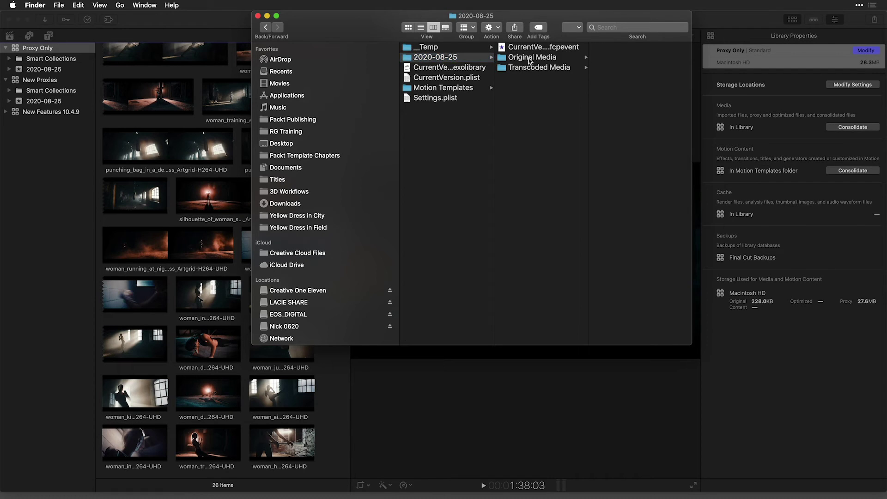
pyautogui.click(530, 59)
pyautogui.doubleClick(531, 68)
pyautogui.click(534, 99)
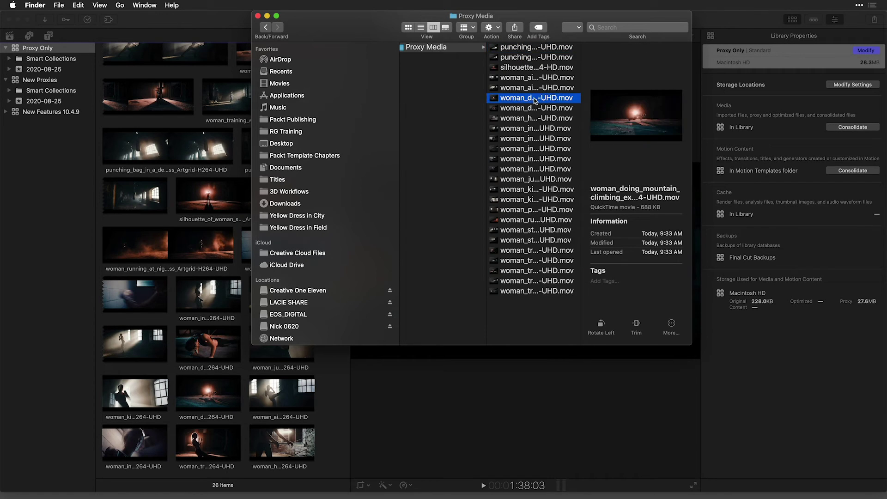
pyautogui.click(526, 129)
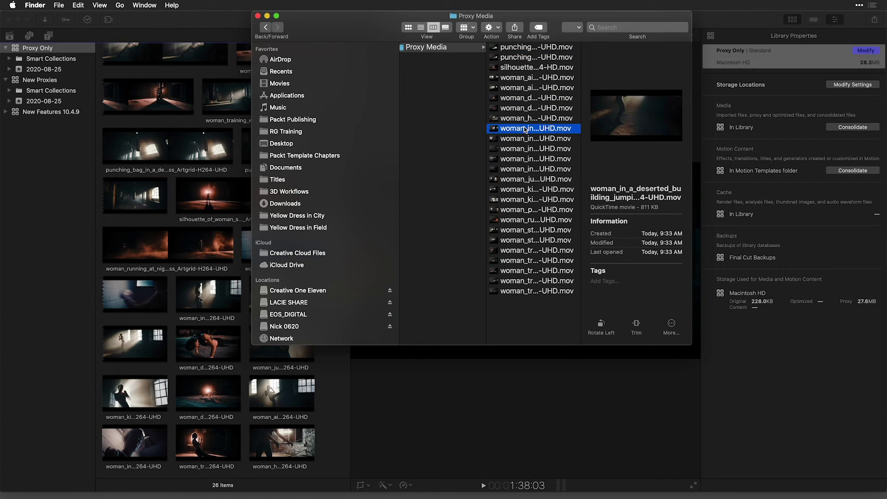
# Step: Preview the proxy movie of the woman stretching her leg muscles, then close the Finder window
pyautogui.click(525, 229)
pyautogui.press('space')
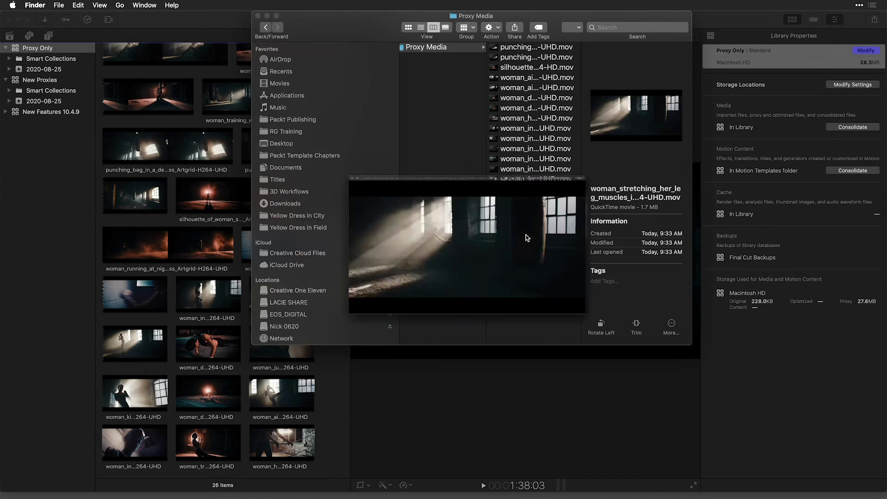
pyautogui.press('space')
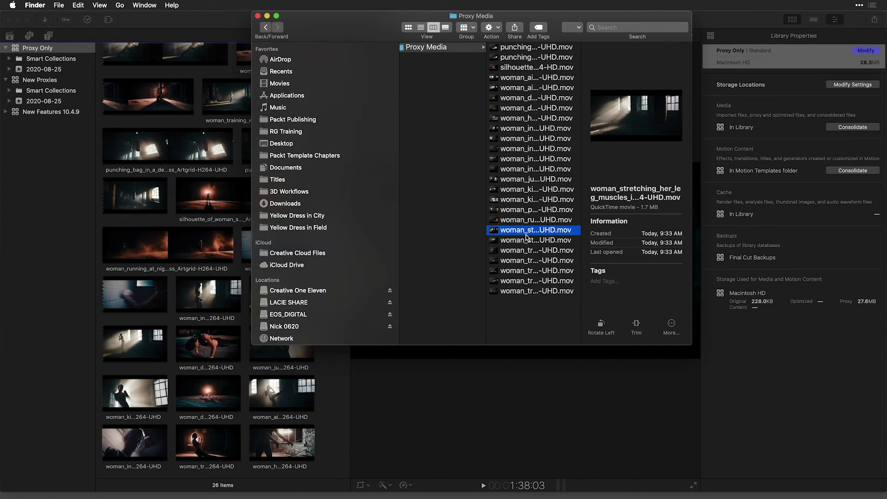
pyautogui.hscroll(-10, 526, 237)
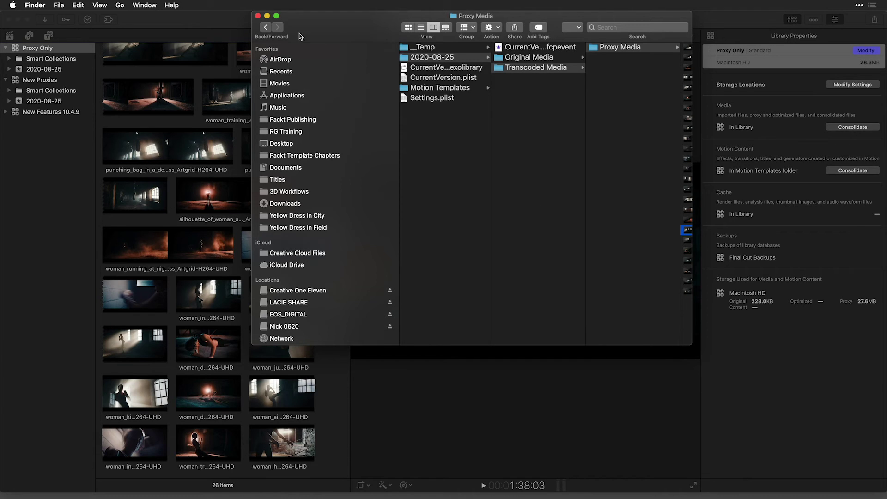
pyautogui.click(258, 17)
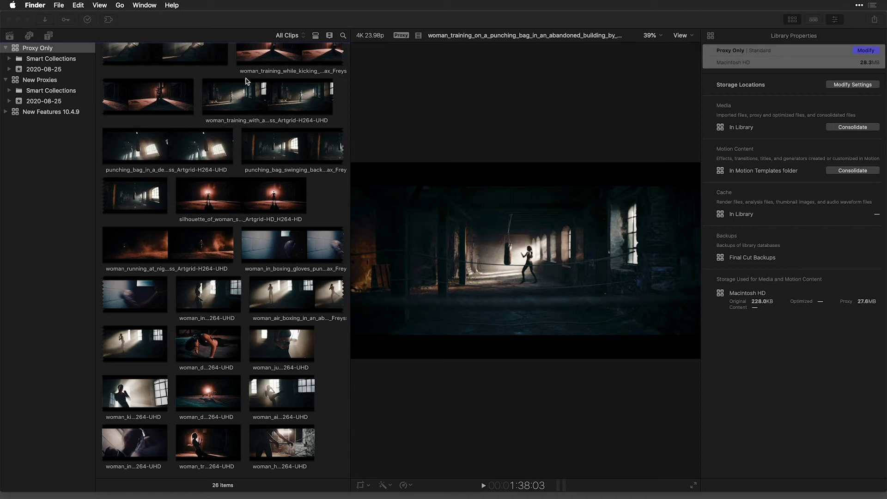
# Step: Copy the Proxy Only library without media to a new Desktop library named "NO MEDIA LIBRARY"
pyautogui.rightClick(33, 52)
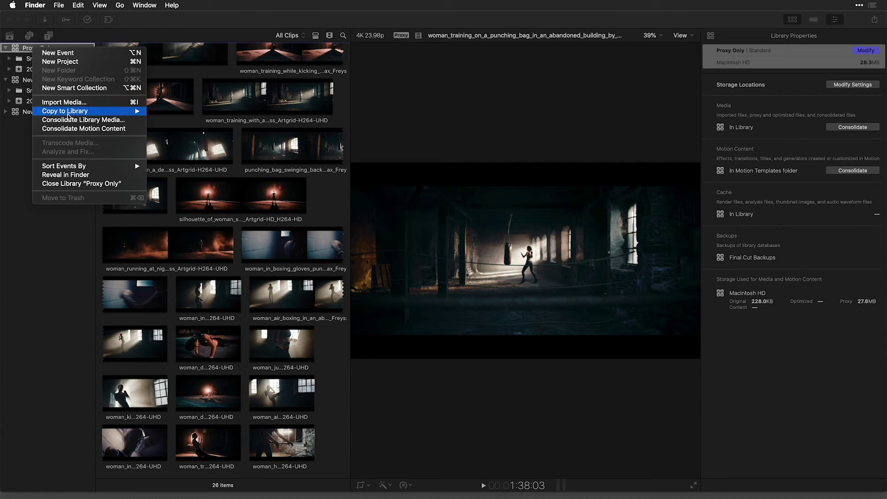
pyautogui.moveTo(74, 114)
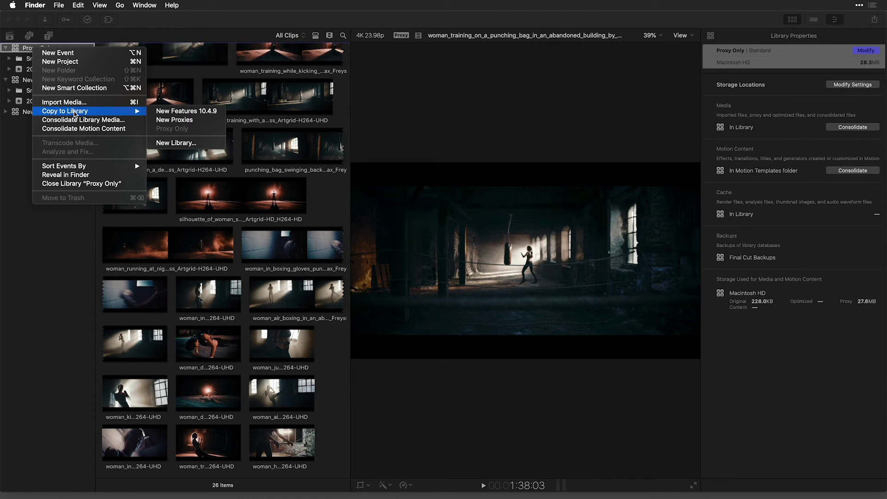
pyautogui.click(179, 143)
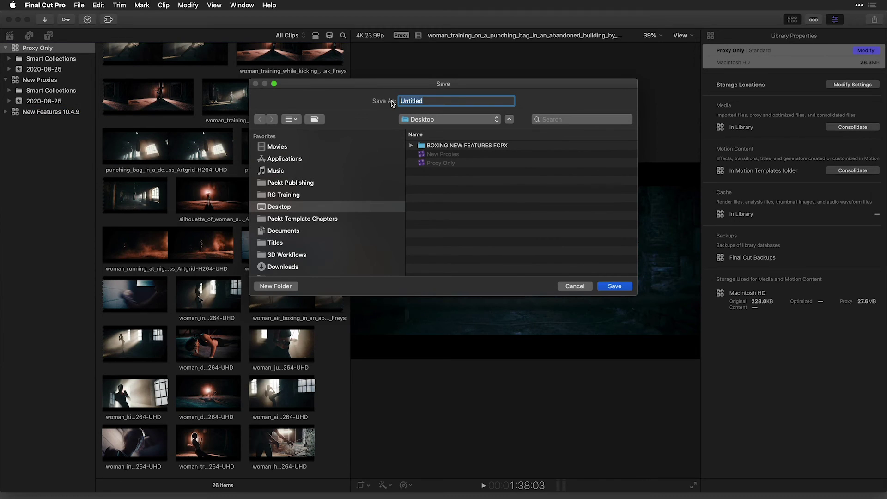
pyautogui.write('NO MEDIA LIBRARY')
pyautogui.press('Return')
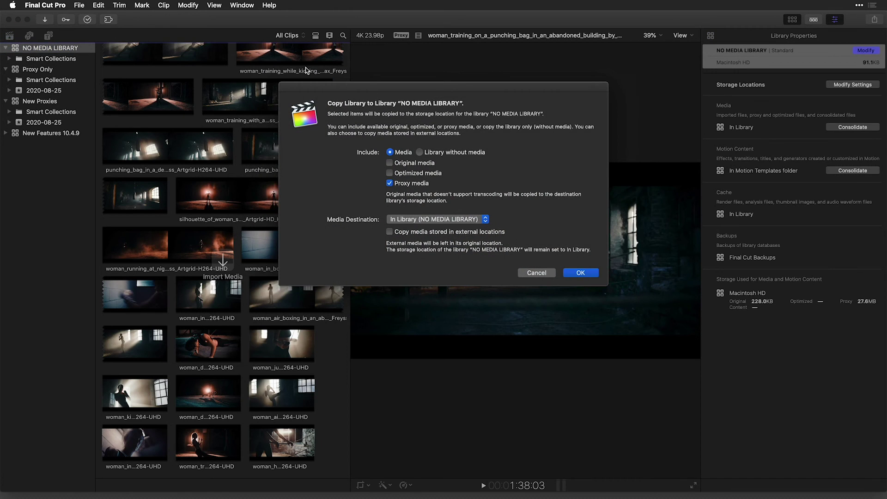
pyautogui.click(419, 153)
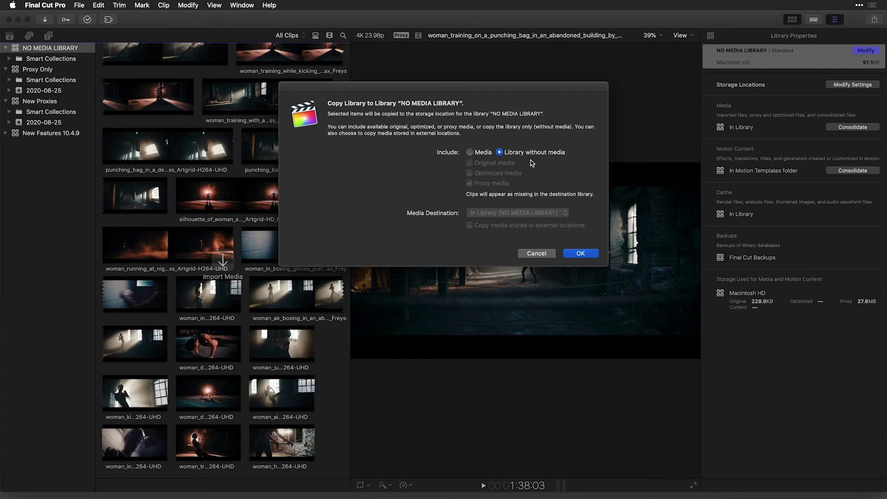
pyautogui.click(582, 254)
# Step: Look through the clips in NO MEDIA LIBRARY and switch the viewer's media playback to Optimized/Original
pyautogui.click(43, 49)
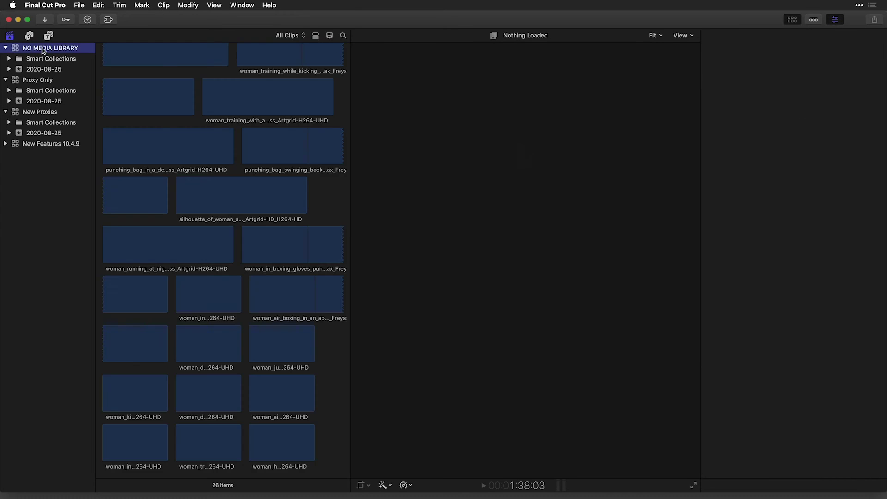
pyautogui.scroll(3, 160, 70)
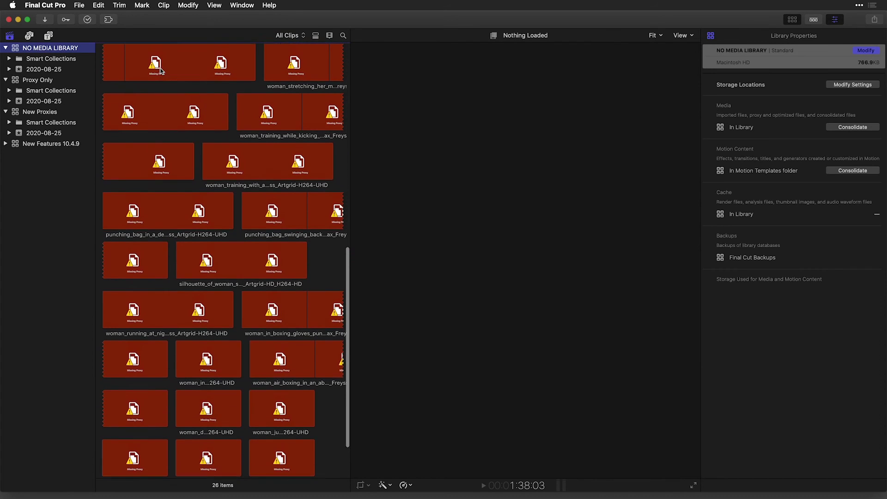
pyautogui.scroll(10, 160, 70)
pyautogui.click(155, 71)
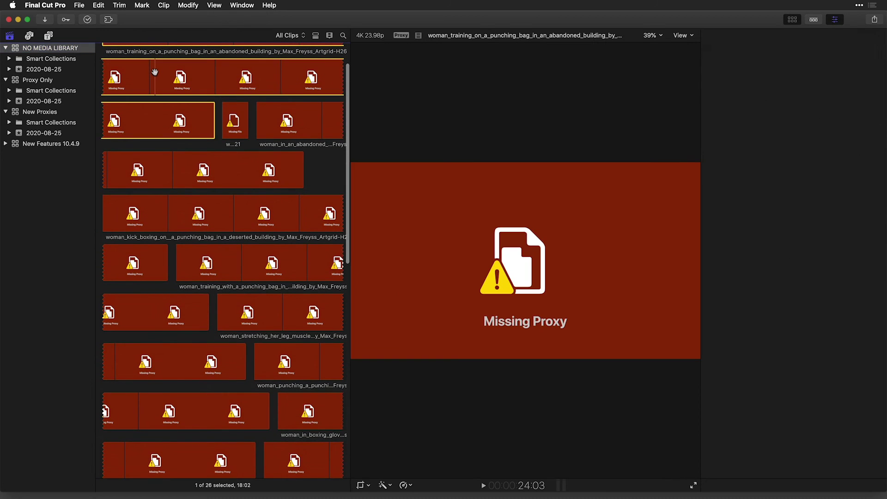
pyautogui.scroll(2, 154, 71)
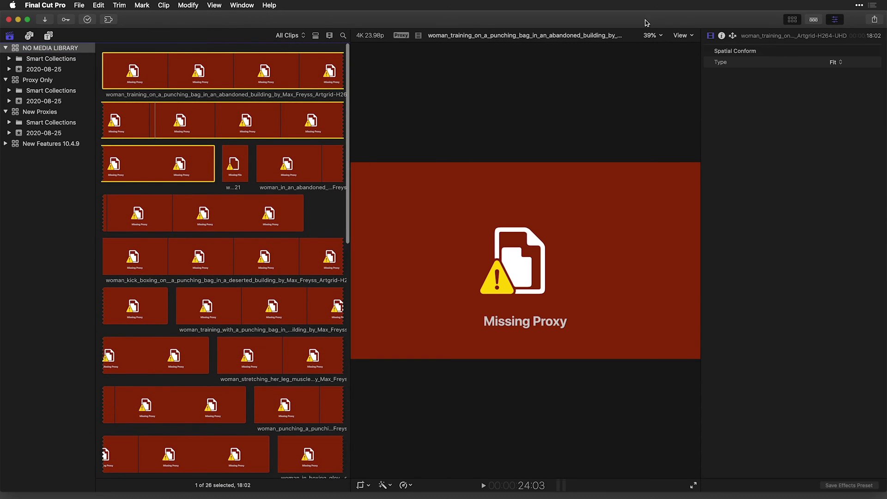
pyautogui.click(682, 36)
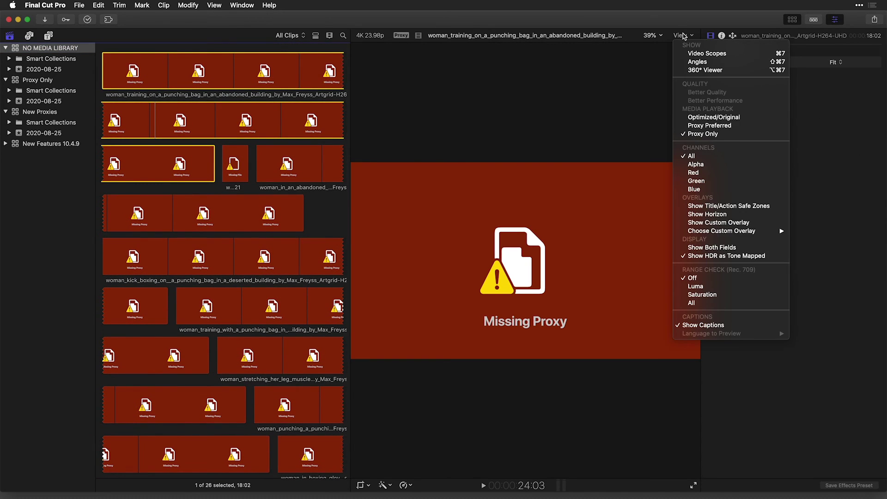
pyautogui.click(707, 117)
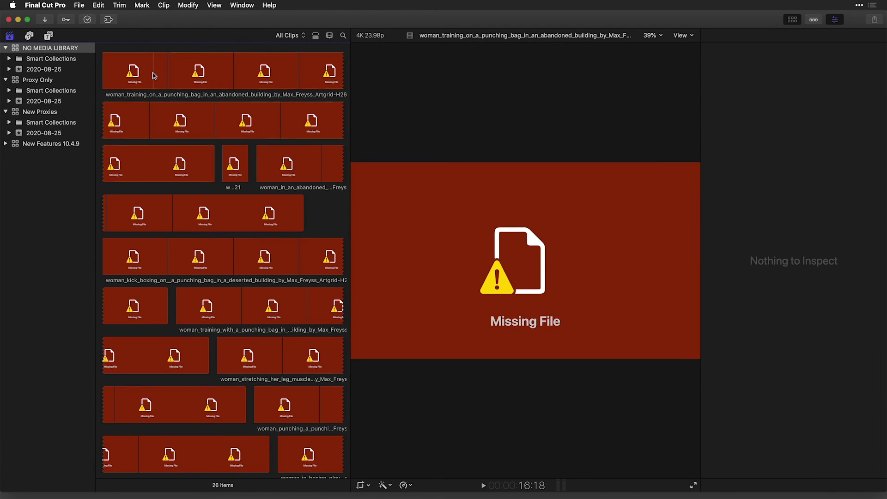
# Step: Relink all clips in NO MEDIA LIBRARY to their original media in the Desktop folder BOXING NEW FEATURES FCPX
pyautogui.press('super+a')
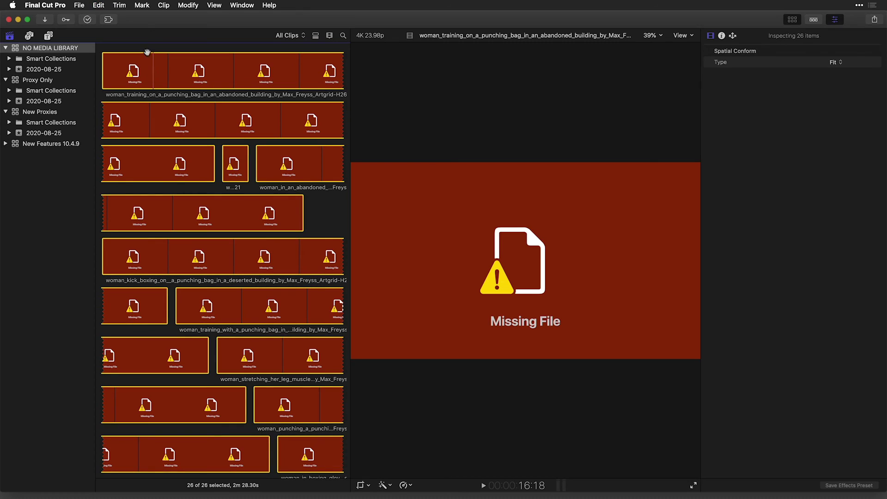
pyautogui.click(81, 5)
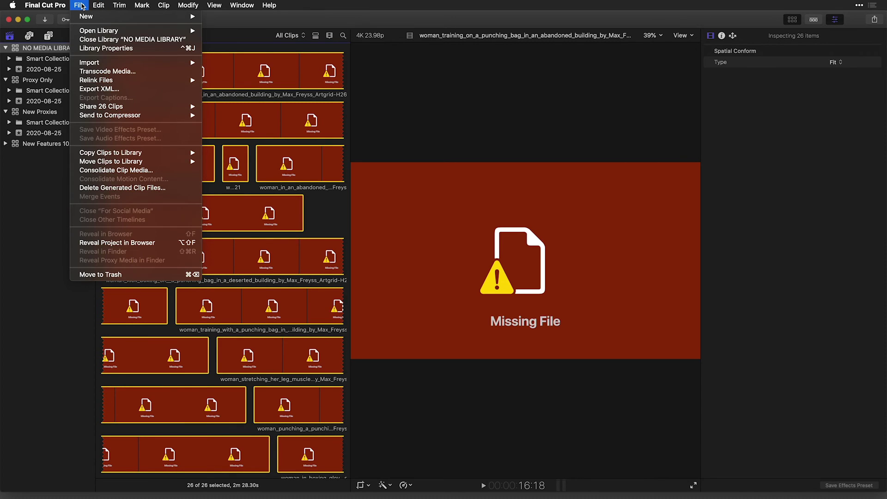
pyautogui.moveTo(107, 85)
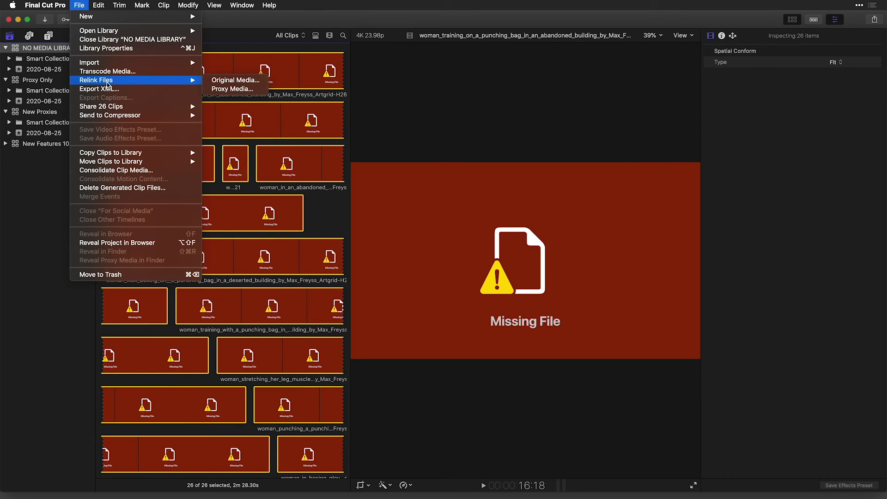
pyautogui.click(229, 80)
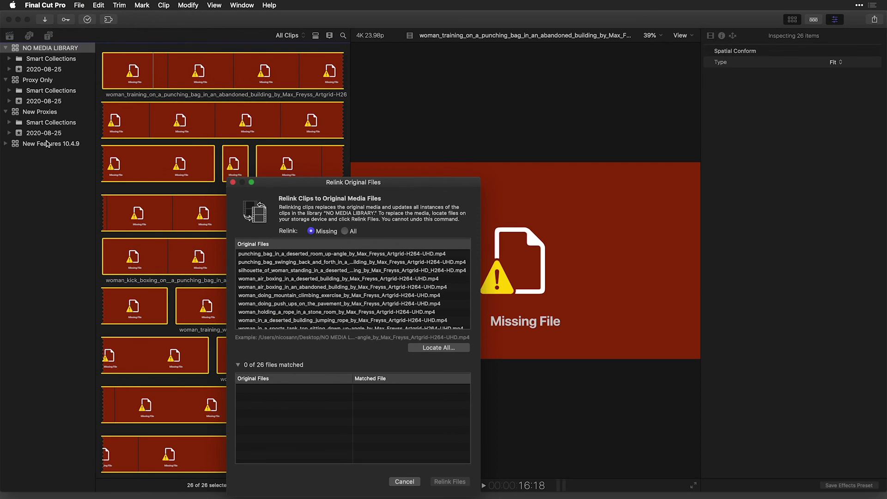
pyautogui.click(434, 348)
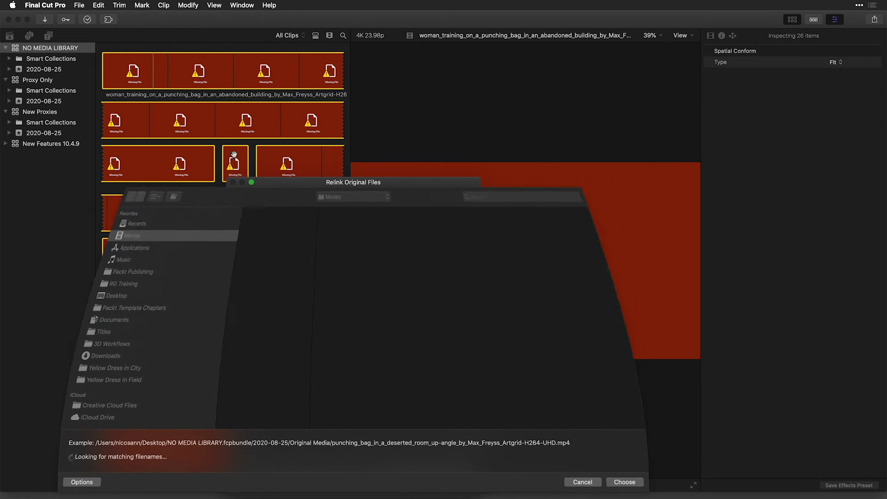
pyautogui.click(94, 296)
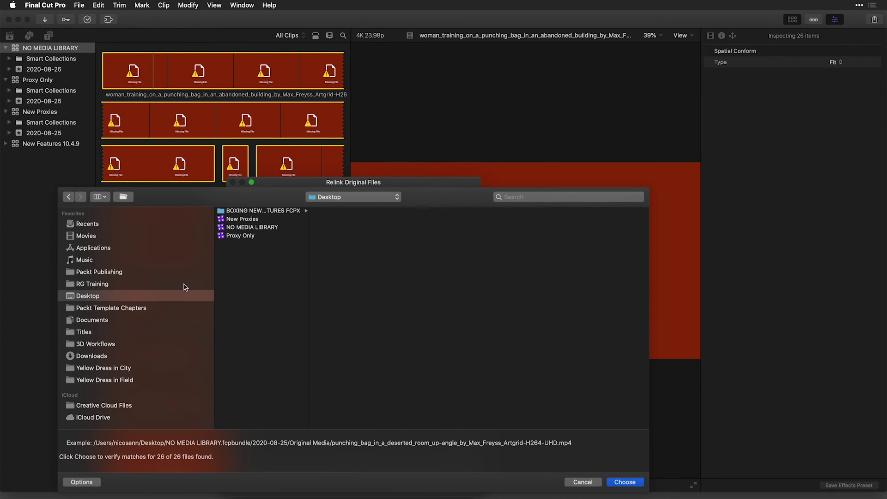
pyautogui.click(257, 211)
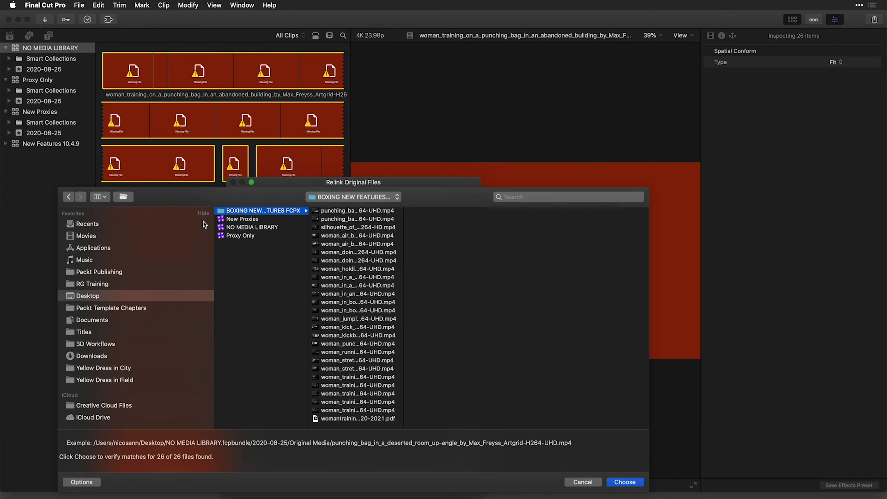
pyautogui.click(625, 482)
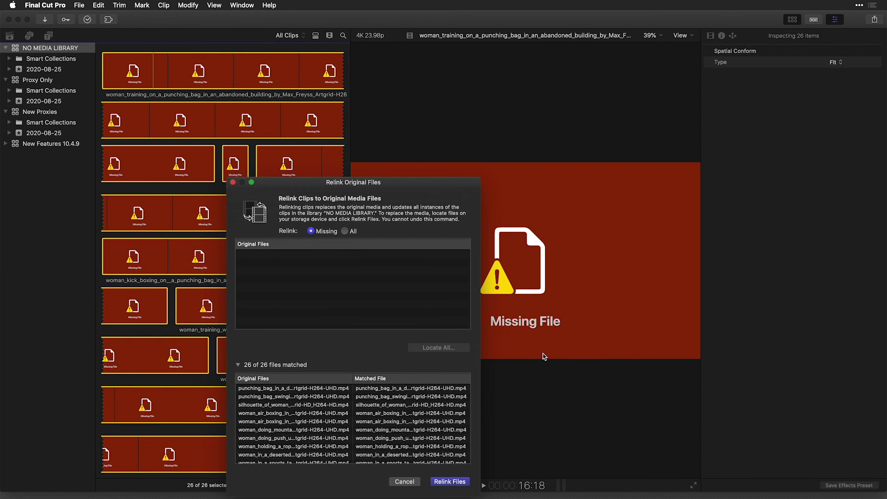
pyautogui.click(455, 482)
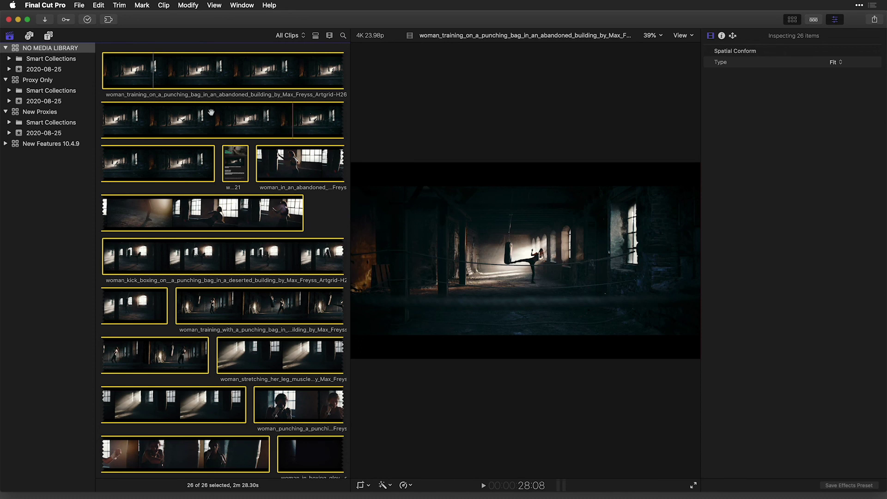
# Step: Set the viewer's media playback to Proxy Only and undo the copy to NO MEDIA LIBRARY
pyautogui.click(682, 36)
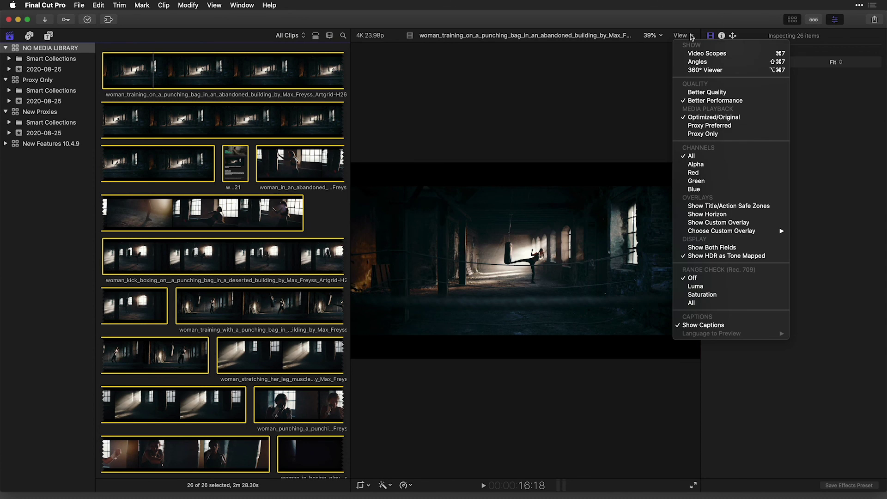
pyautogui.click(703, 134)
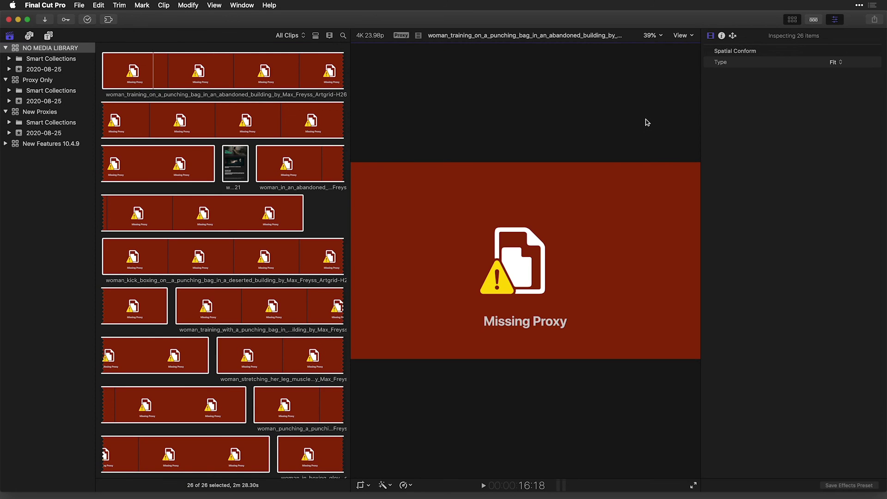
pyautogui.press('super+z')
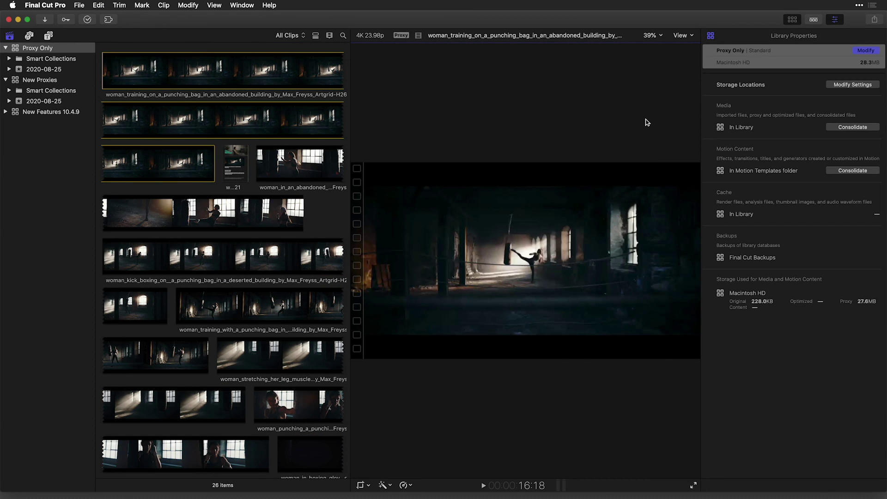